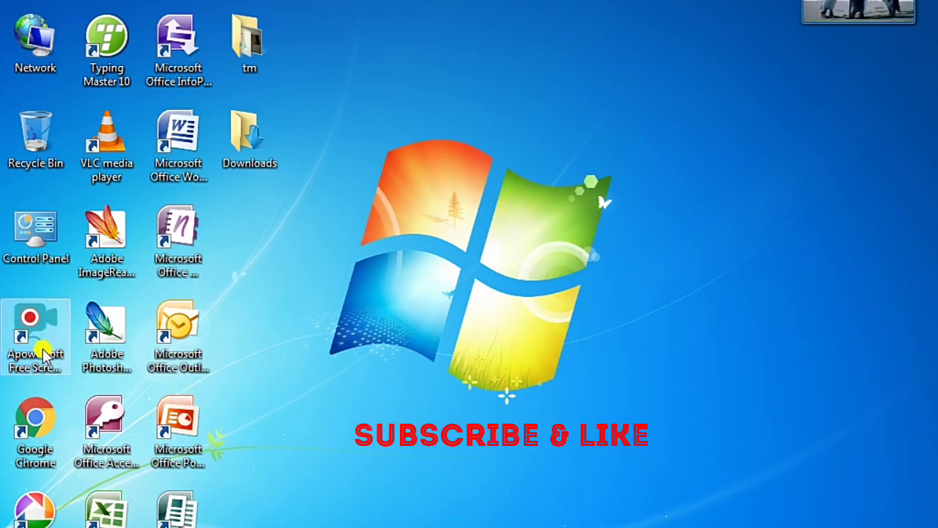
- Launch Adobe Photoshop CS2 from its desktop shortcut and dismiss the Welcome Screen
{"action": "left_click", "coordinate": [106, 334]}
{"action": "double_click", "coordinate": [106, 334]}
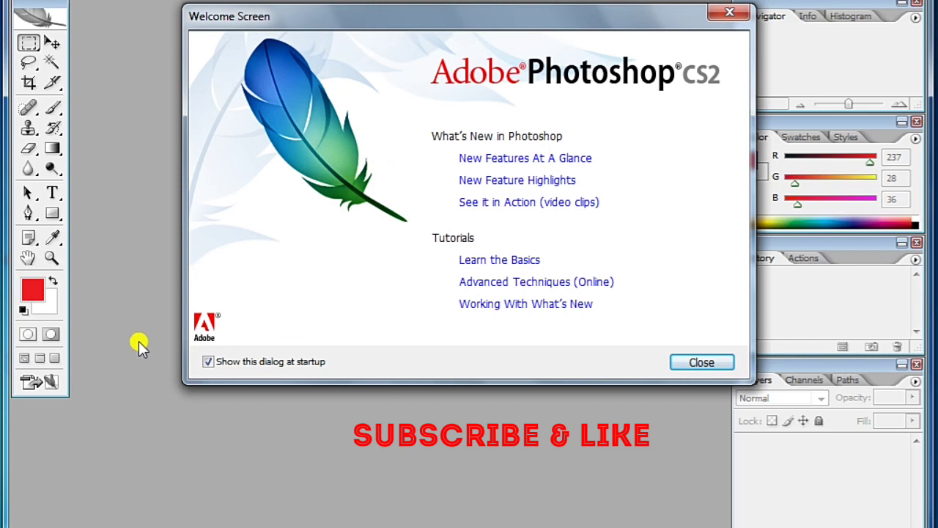
{"action": "left_click", "coordinate": [702, 363]}
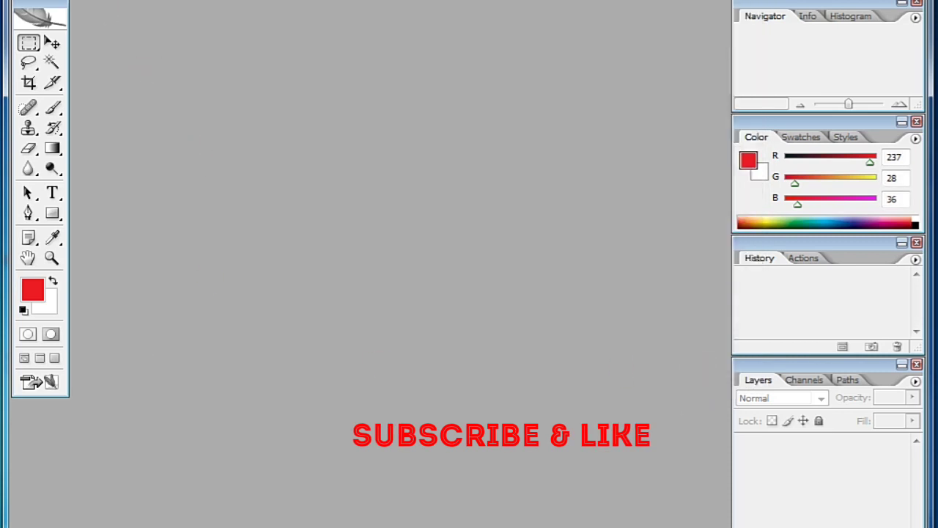
- Create a new 1280×720 pixel, 72 ppi RGB document with Transparent background contents
{"action": "key", "text": "alt+f"}
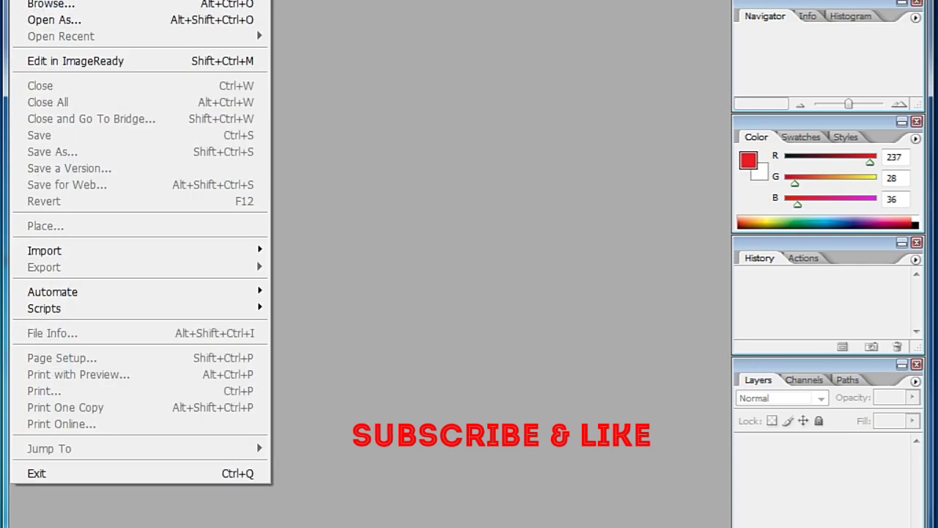
{"action": "left_click", "coordinate": [147, 0]}
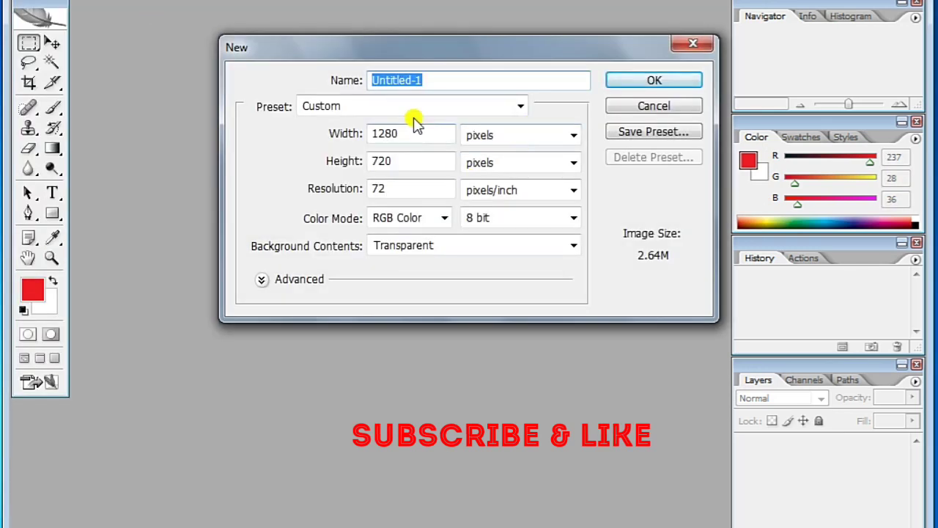
{"action": "left_click_drag", "start_coordinate": [392, 131], "coordinate": [339, 164]}
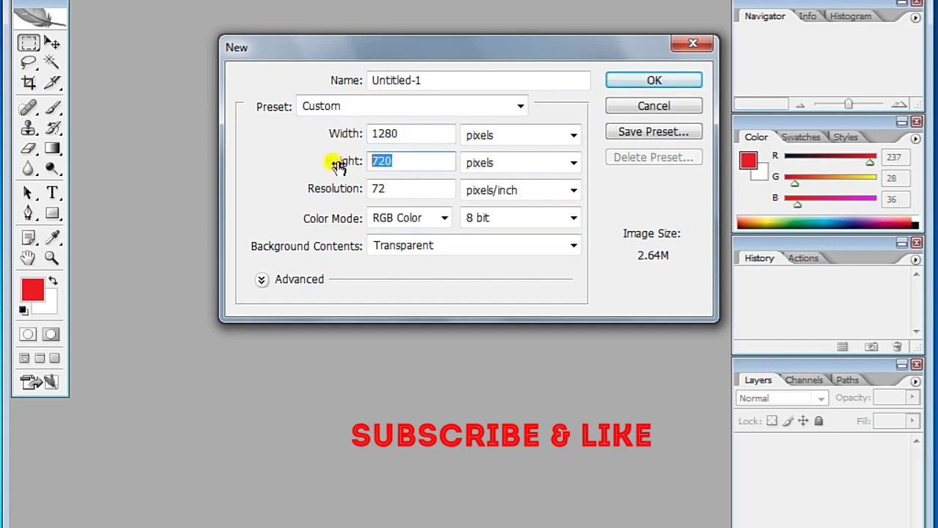
{"action": "left_click", "coordinate": [547, 140]}
{"action": "left_click", "coordinate": [547, 140]}
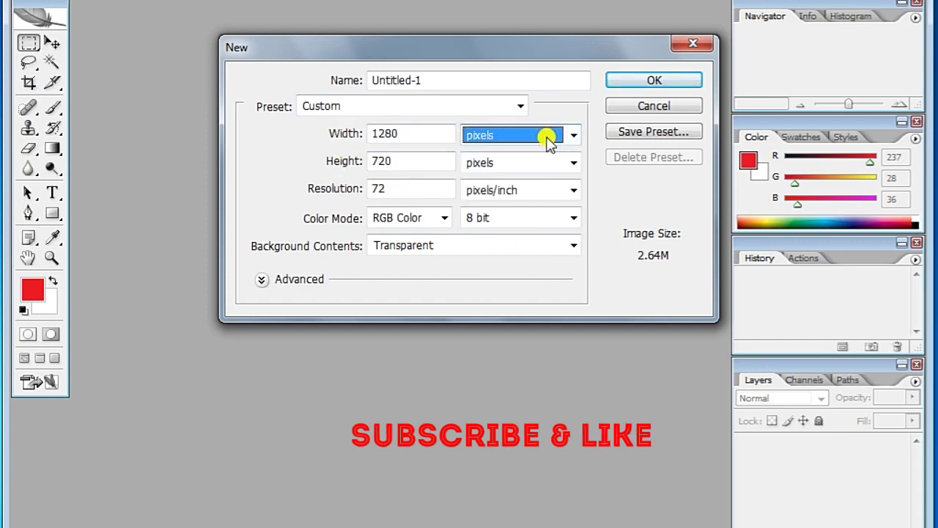
{"action": "left_click", "coordinate": [419, 250]}
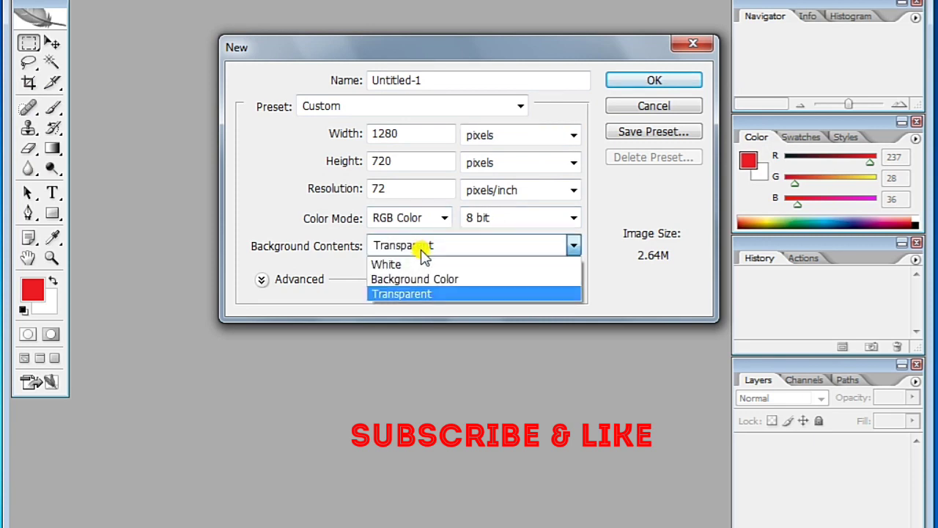
{"action": "left_click", "coordinate": [424, 294]}
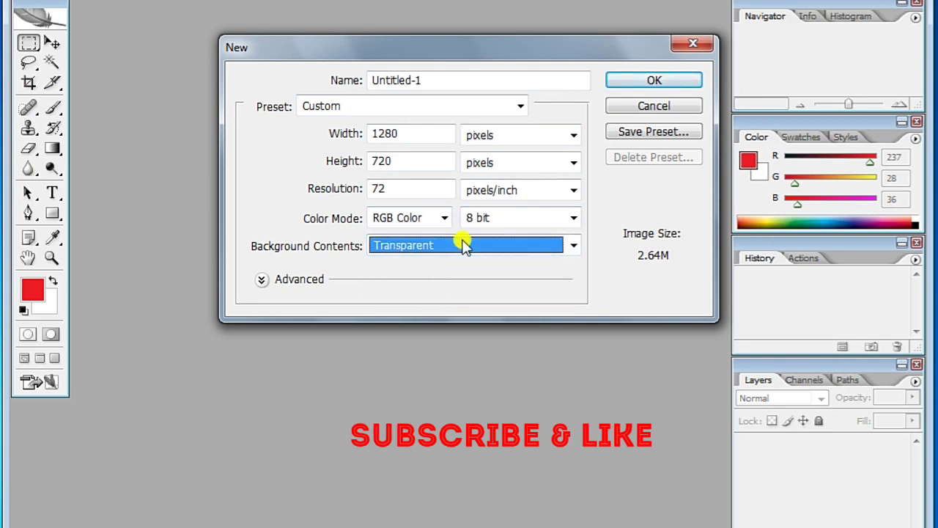
{"action": "left_click", "coordinate": [652, 81]}
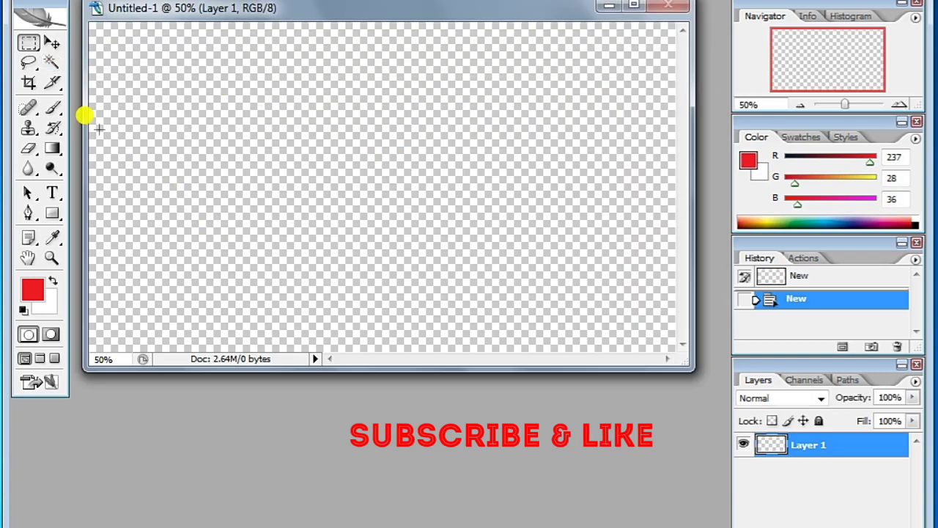
{"action": "left_click", "coordinate": [28, 2]}
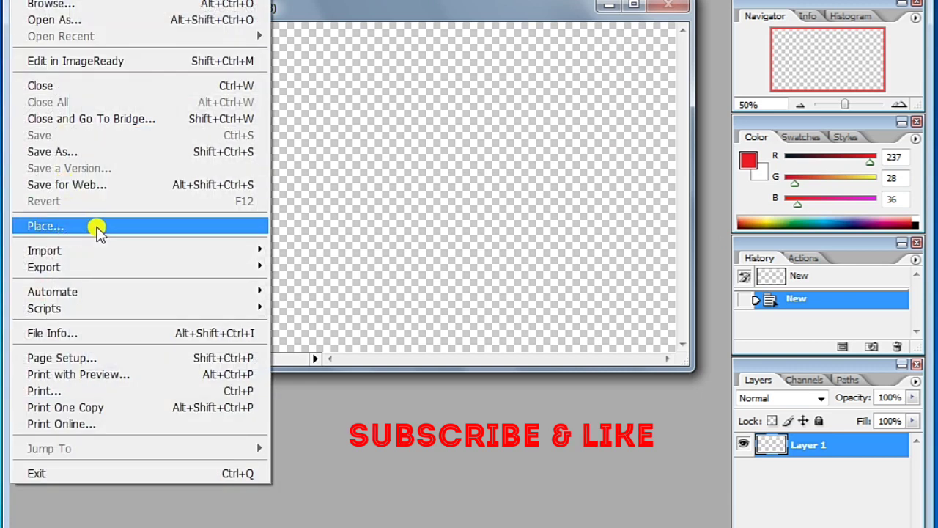
- Place the 'red' image and stretch it to the left, right and top canvas edges
{"action": "left_click", "coordinate": [167, 230]}
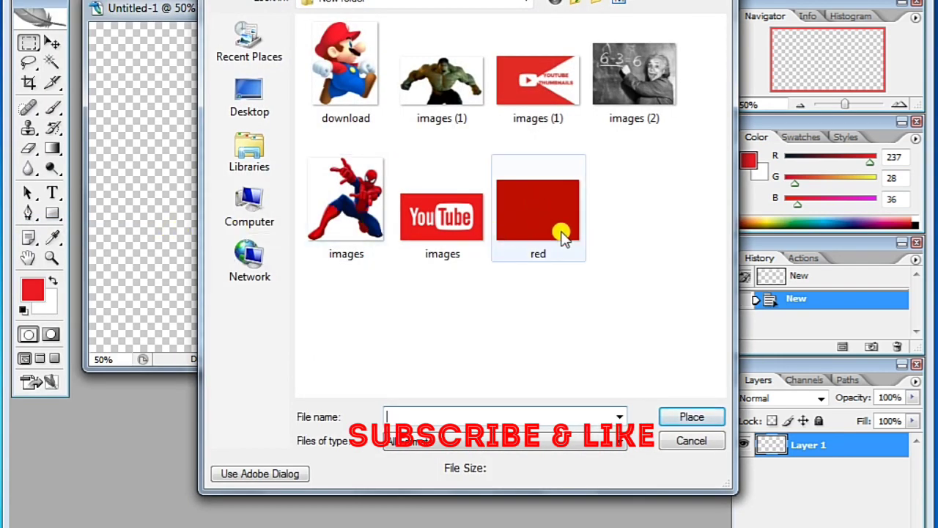
{"action": "left_click", "coordinate": [542, 242]}
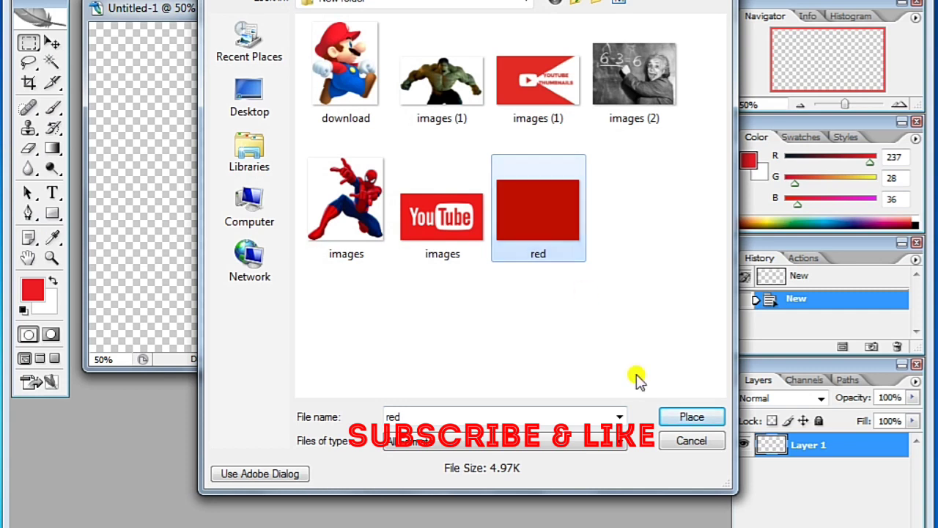
{"action": "left_click", "coordinate": [682, 417]}
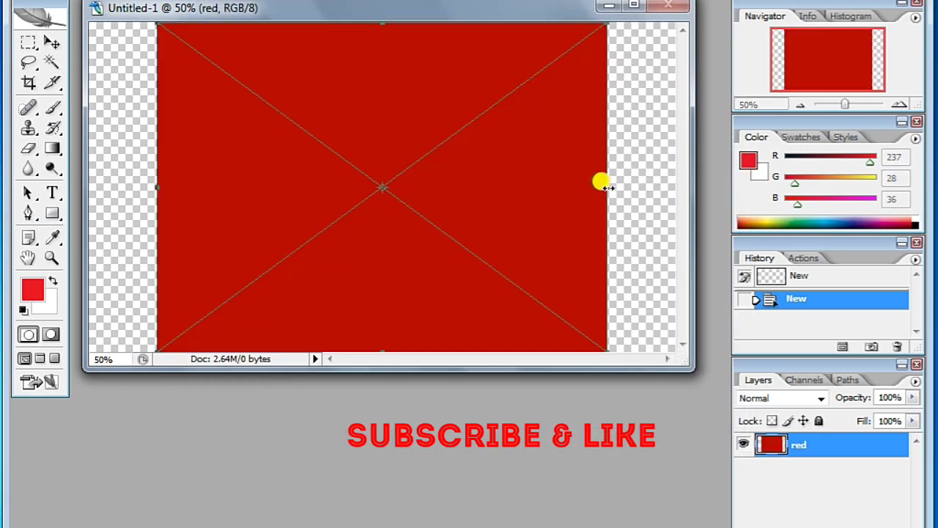
{"action": "left_click_drag", "start_coordinate": [605, 187], "coordinate": [748, 189]}
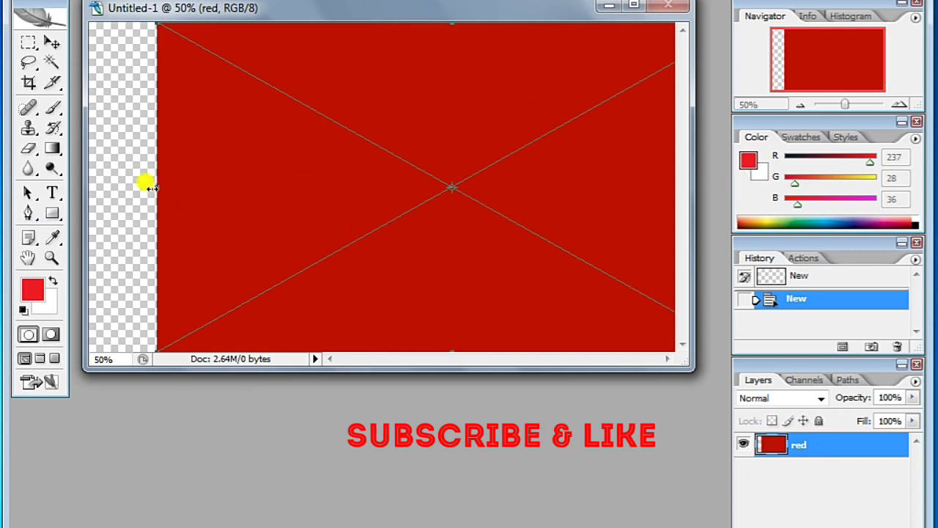
{"action": "left_click_drag", "start_coordinate": [150, 188], "coordinate": [44, 191]}
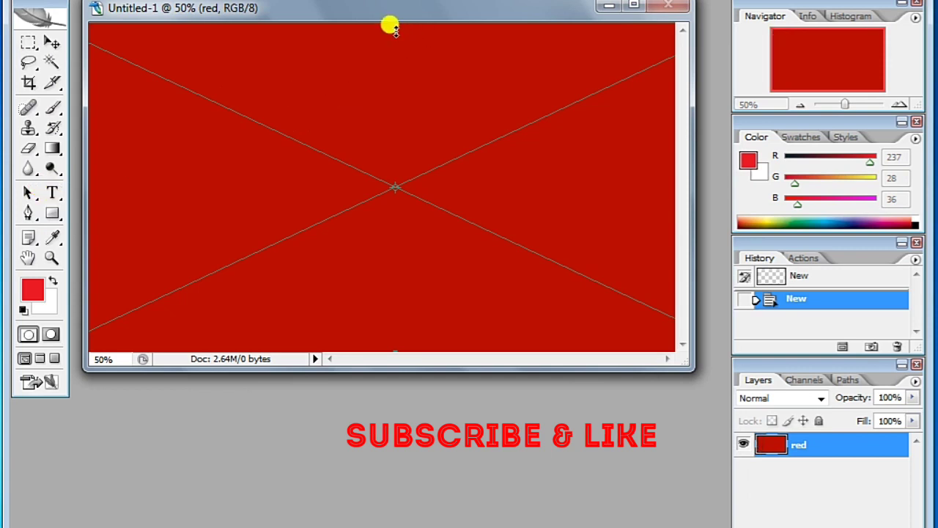
{"action": "left_click_drag", "start_coordinate": [394, 22], "coordinate": [389, 1]}
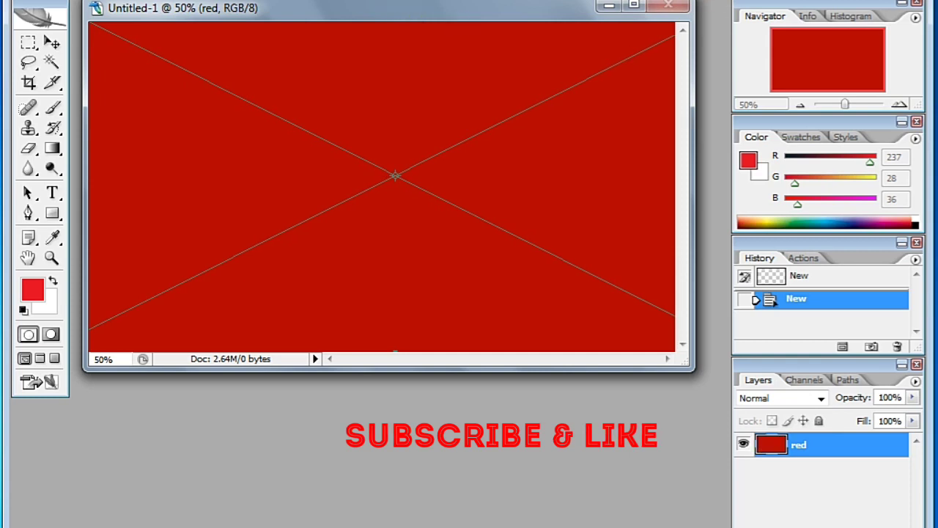
{"action": "key", "text": "Return"}
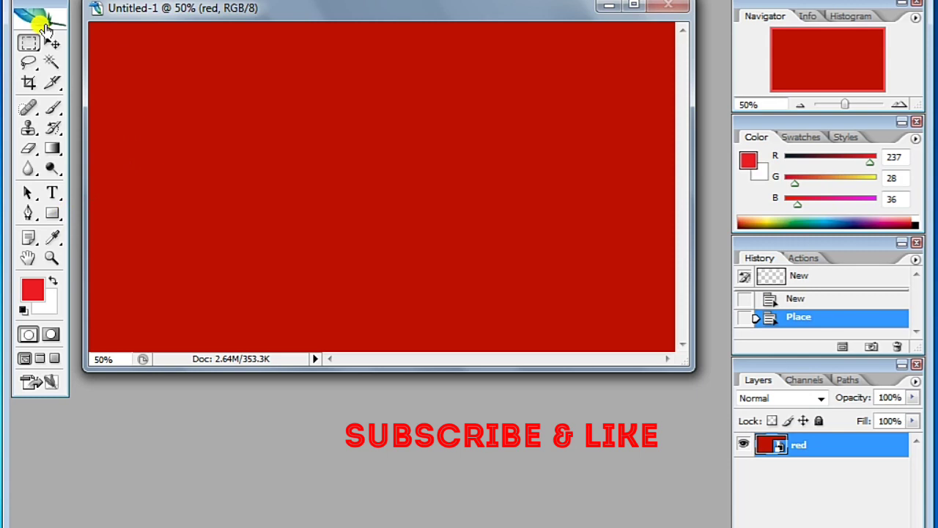
{"action": "left_click", "coordinate": [22, 0]}
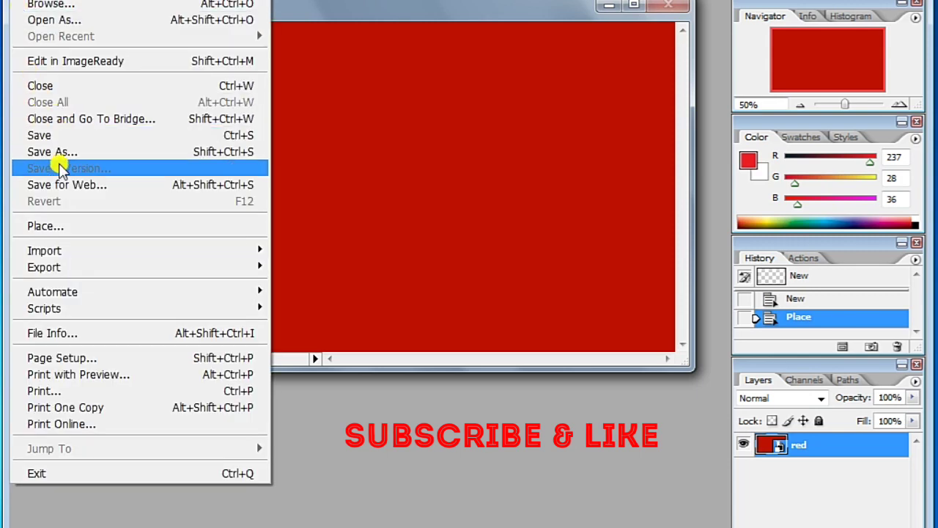
{"action": "left_click", "coordinate": [64, 226]}
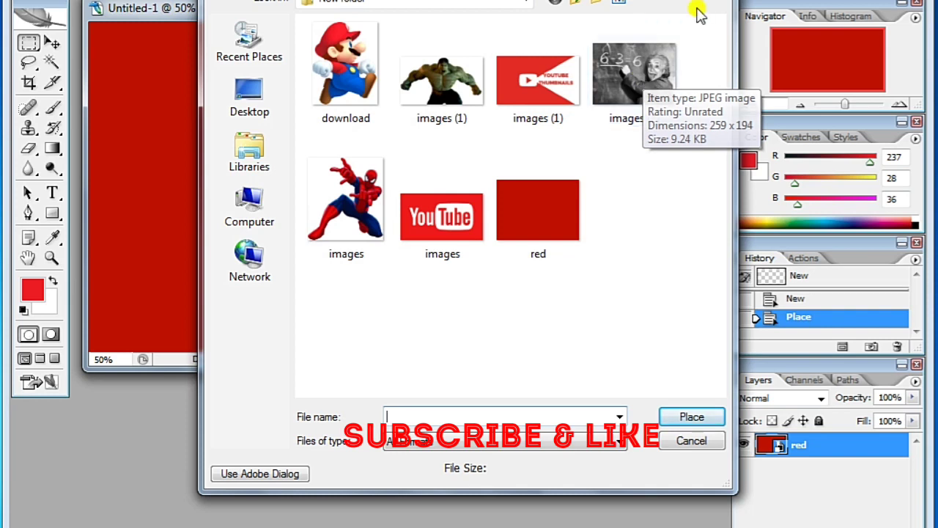
{"action": "key", "text": "Escape"}
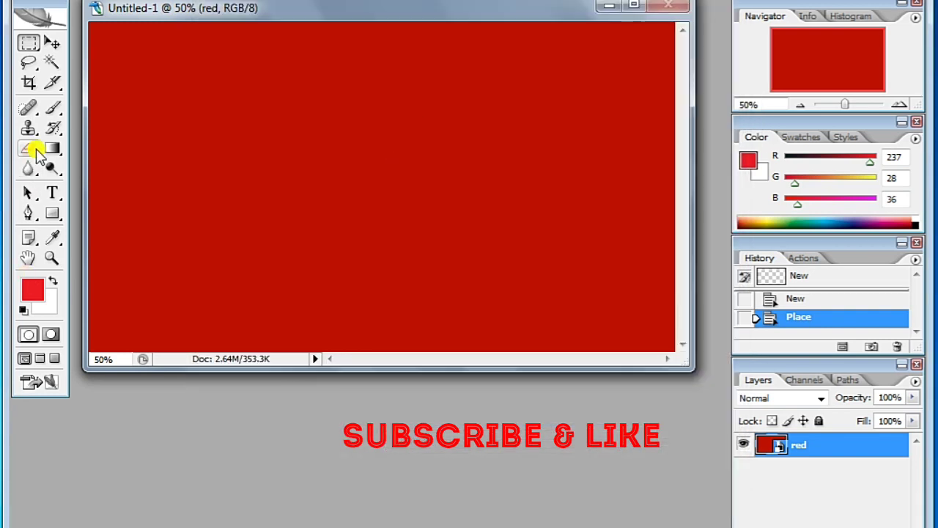
- Start a bold, 72 pt text layer near the top-left of the canvas
{"action": "left_click", "coordinate": [52, 193]}
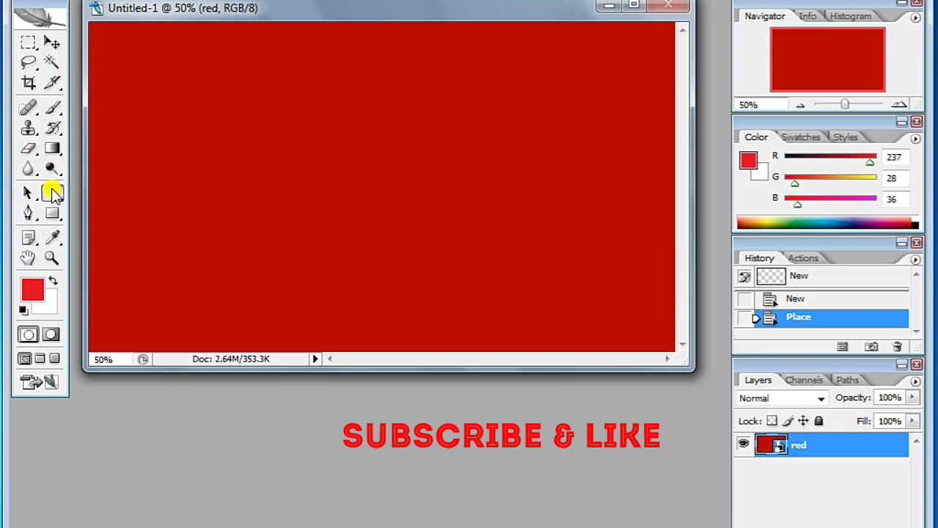
{"action": "left_click", "coordinate": [125, 62]}
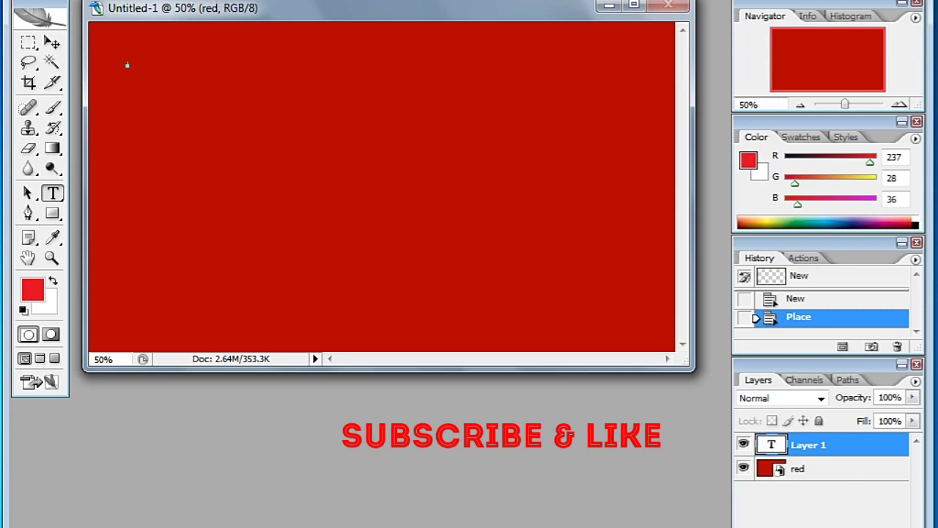
{"action": "left_click", "coordinate": [272, 6]}
{"action": "left_click", "coordinate": [272, 25]}
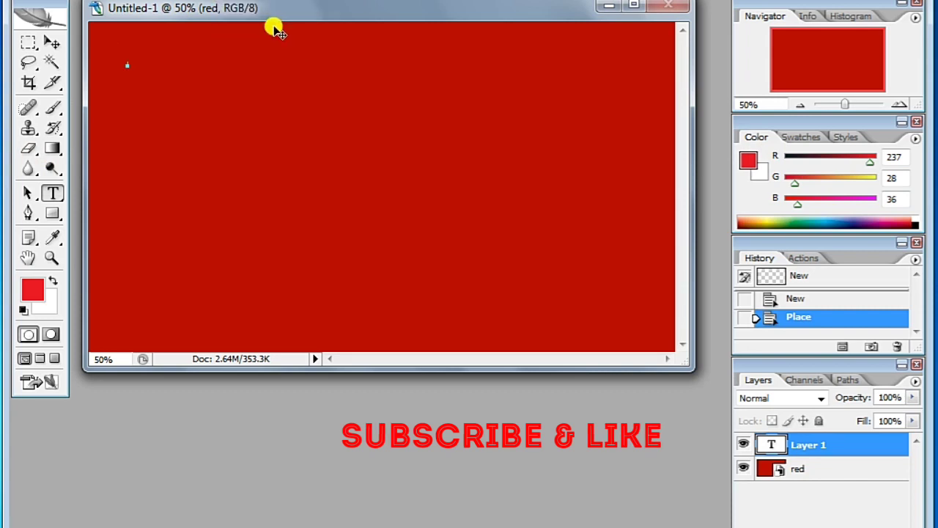
{"action": "left_click", "coordinate": [366, 4]}
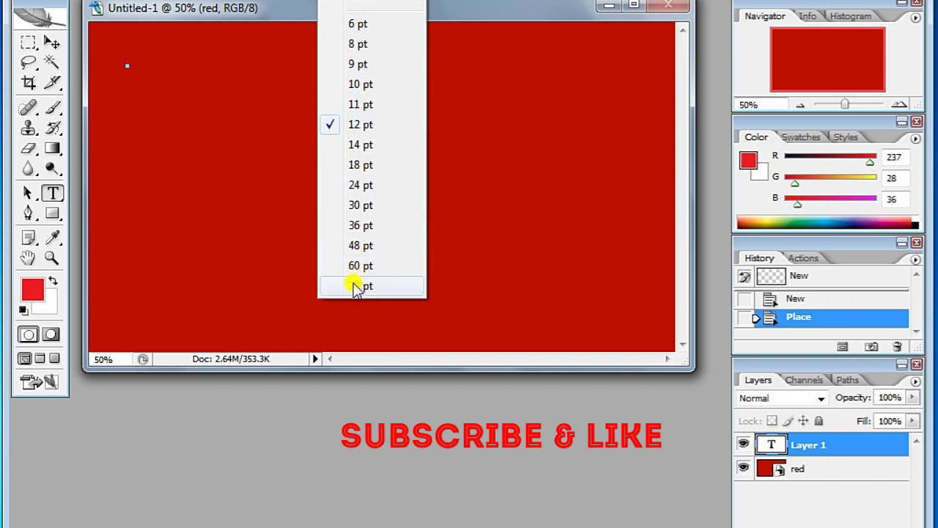
{"action": "left_click", "coordinate": [358, 285]}
{"action": "left_click", "coordinate": [137, 66]}
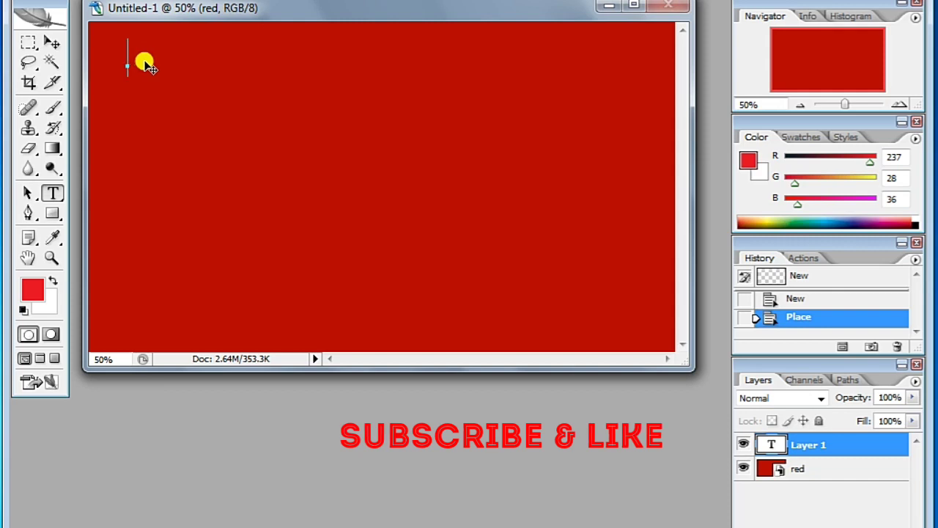
- Type the headline 'youtube thumbnail making easy' and commit the text
{"action": "type", "text": "you"}
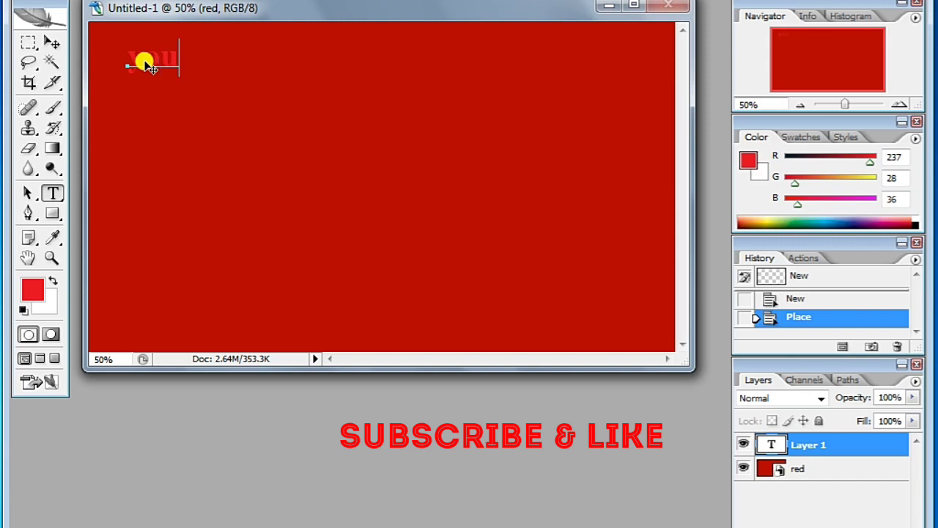
{"action": "type", "text": "tube"}
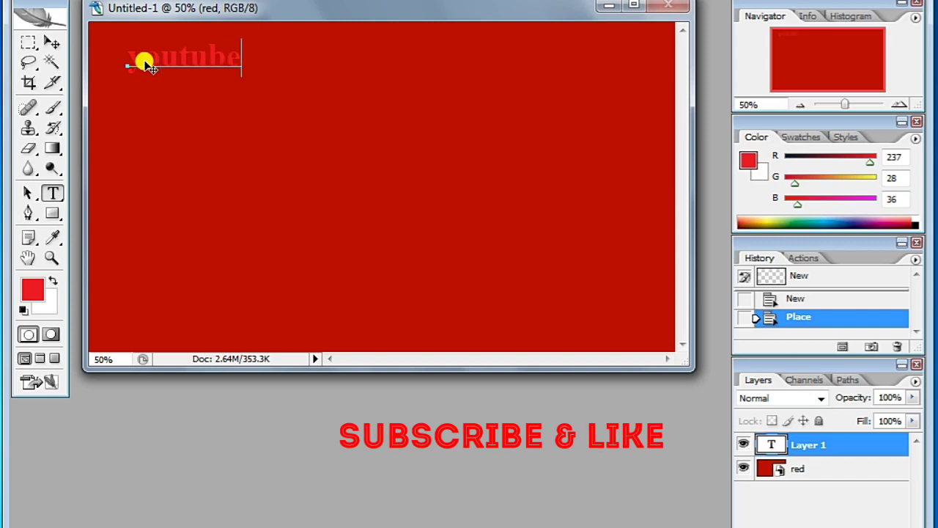
{"action": "key", "text": "ctrl"}
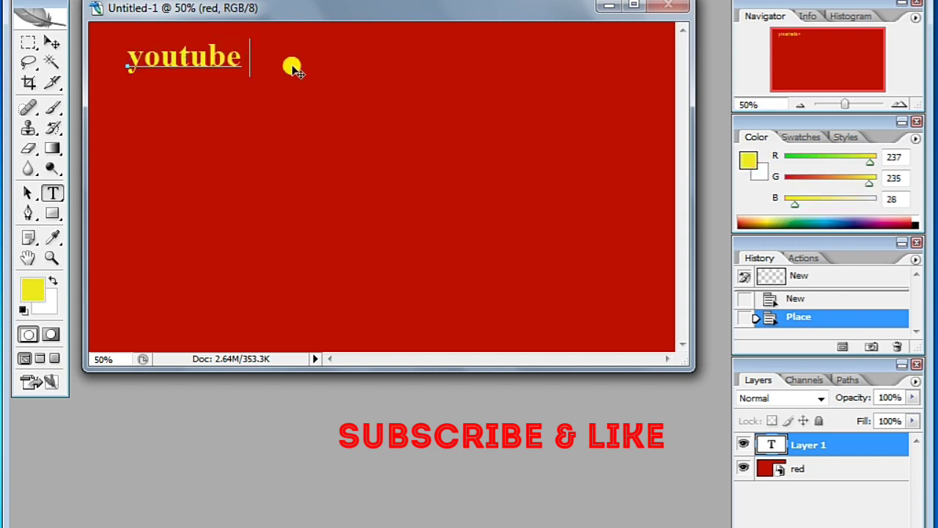
{"action": "type", "text": "thu"}
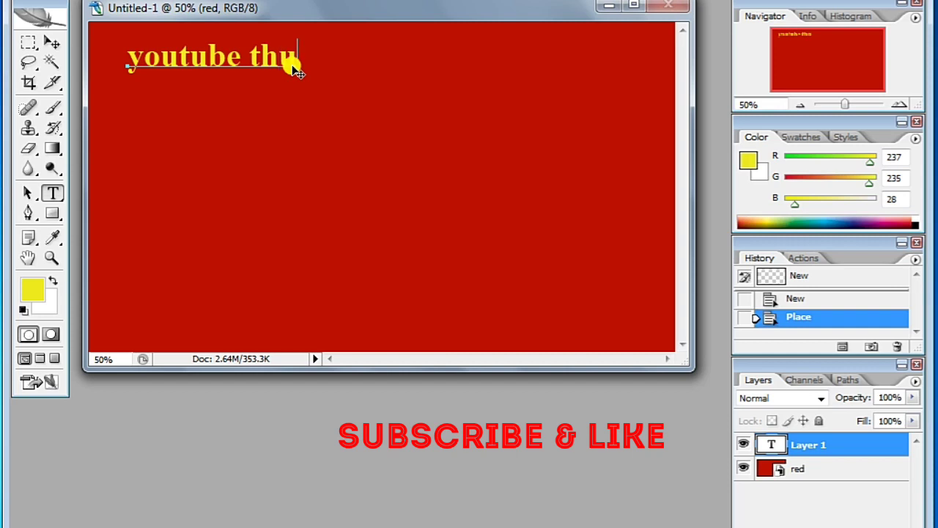
{"action": "type", "text": "mbn"}
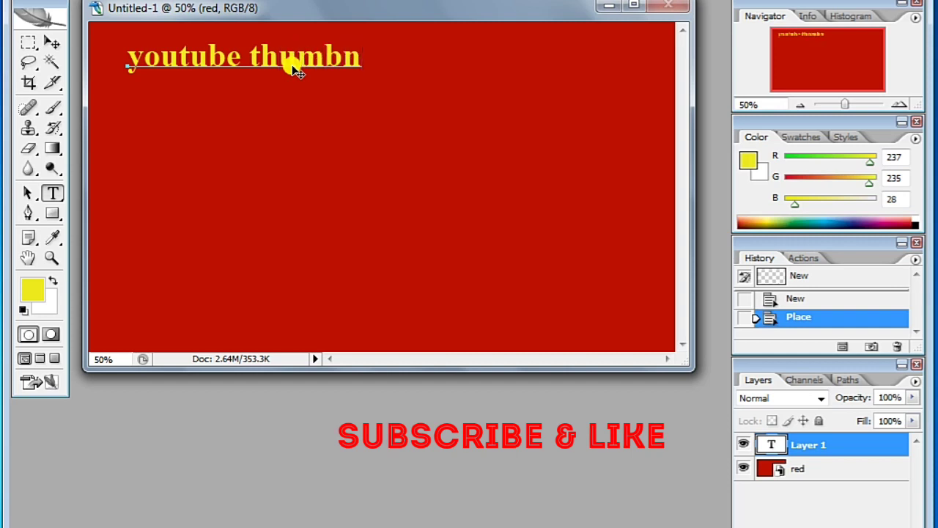
{"action": "type", "text": "ail"}
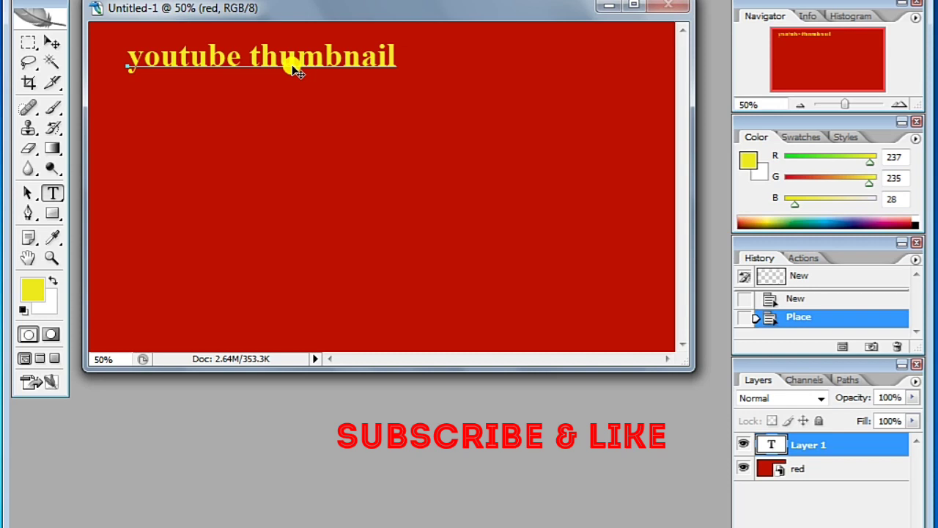
{"action": "type", "text": " ma"}
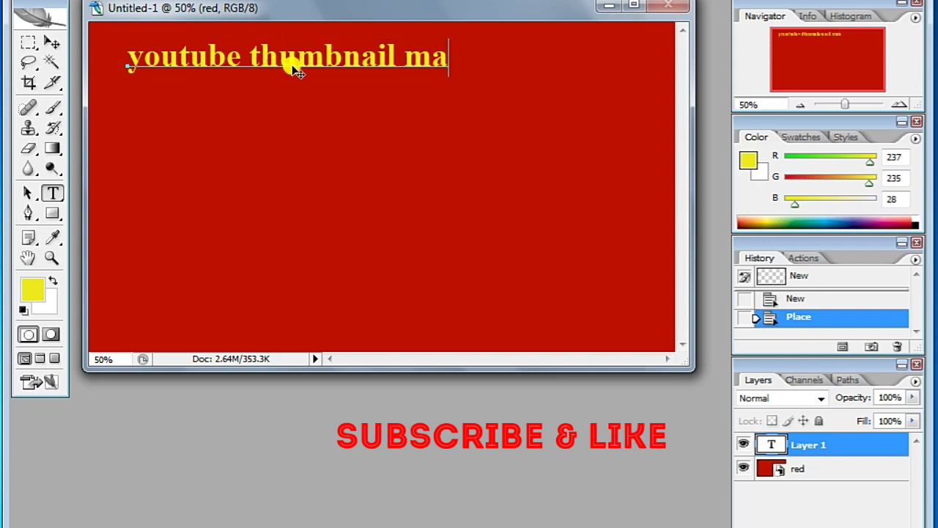
{"action": "type", "text": "kin"}
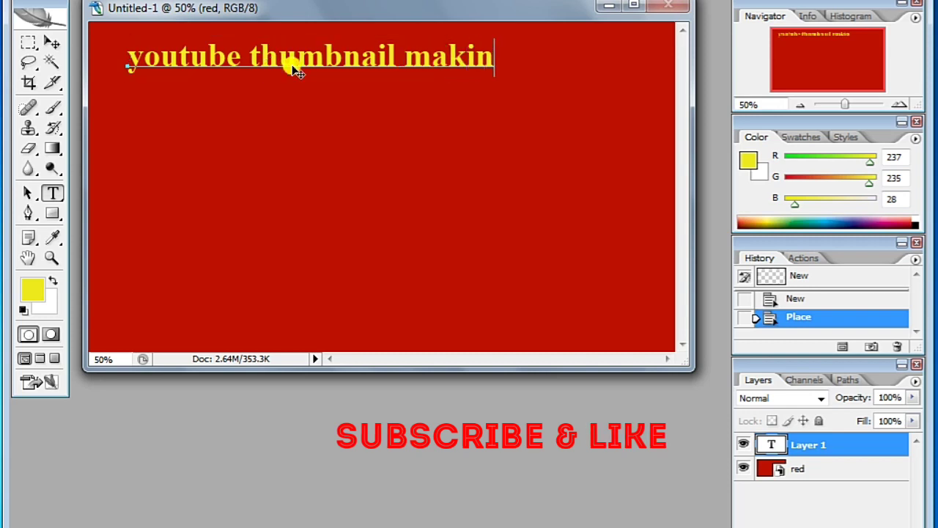
{"action": "type", "text": "g"}
{"action": "type", "text": " easy"}
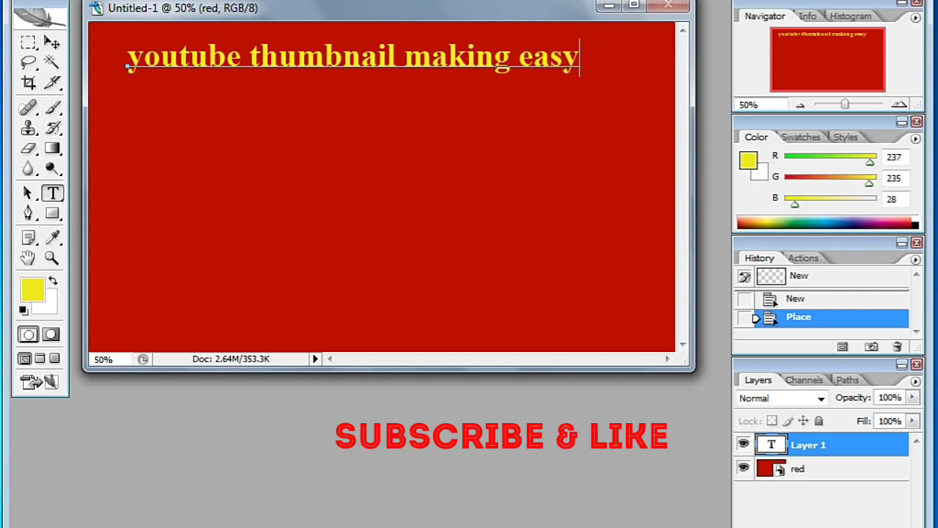
{"action": "key", "text": "ctrl+Return"}
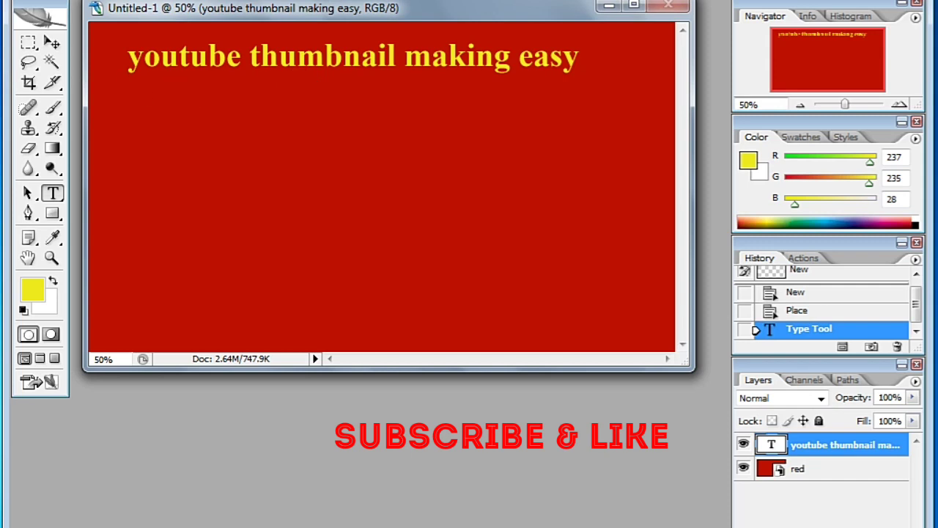
{"action": "left_click", "coordinate": [21, 1]}
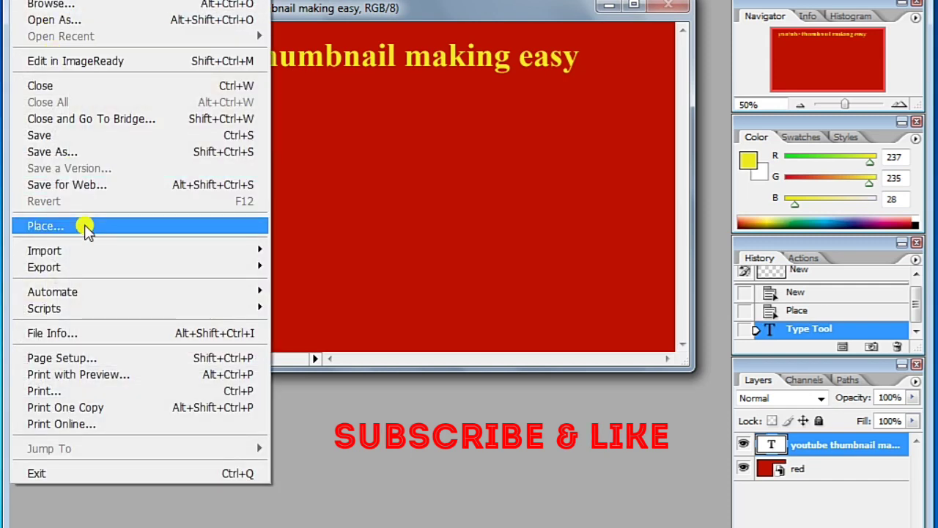
- Place the Einstein chalkboard photo 'images (2)' and stretch it taller and wider
{"action": "left_click", "coordinate": [174, 226]}
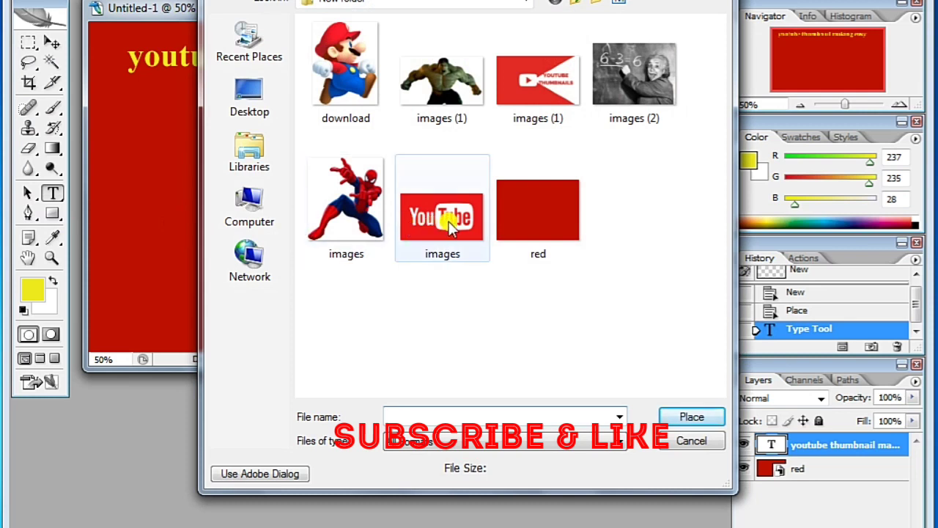
{"action": "left_click", "coordinate": [635, 79]}
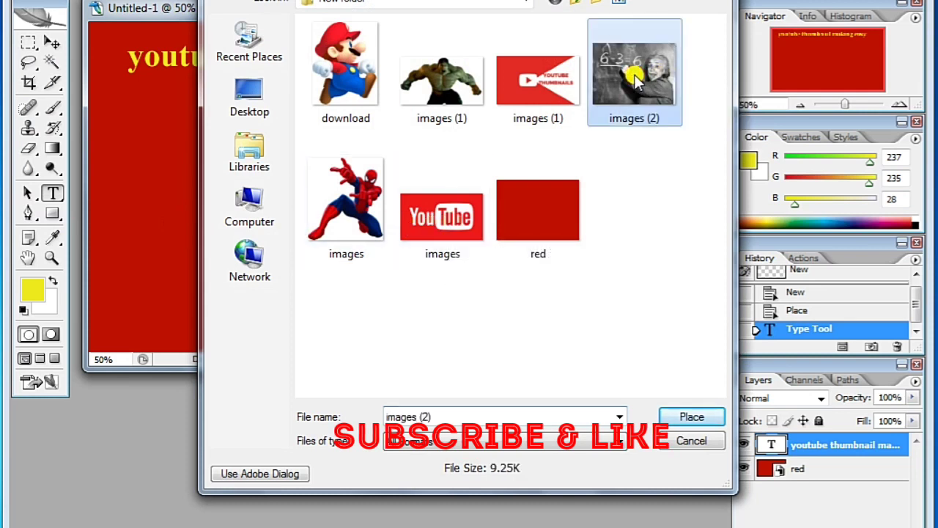
{"action": "left_click", "coordinate": [669, 422]}
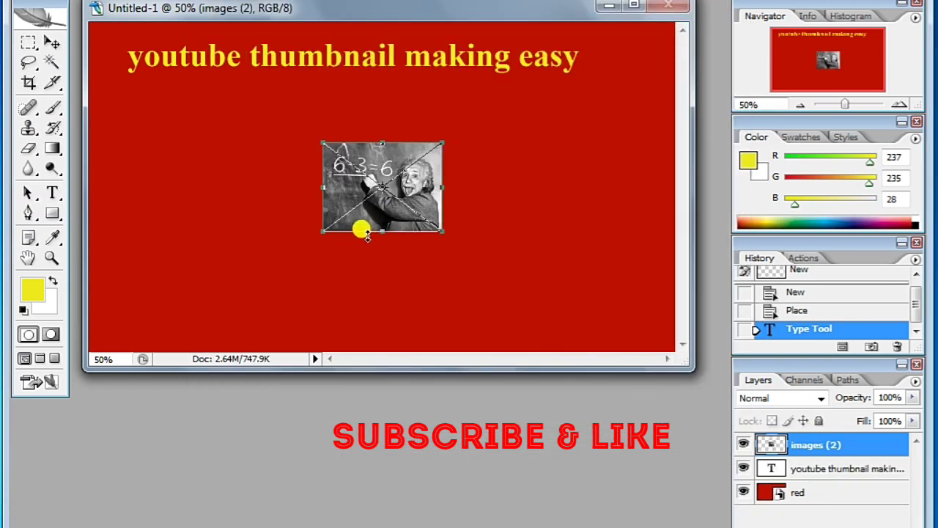
{"action": "left_click_drag", "start_coordinate": [382, 232], "coordinate": [393, 328]}
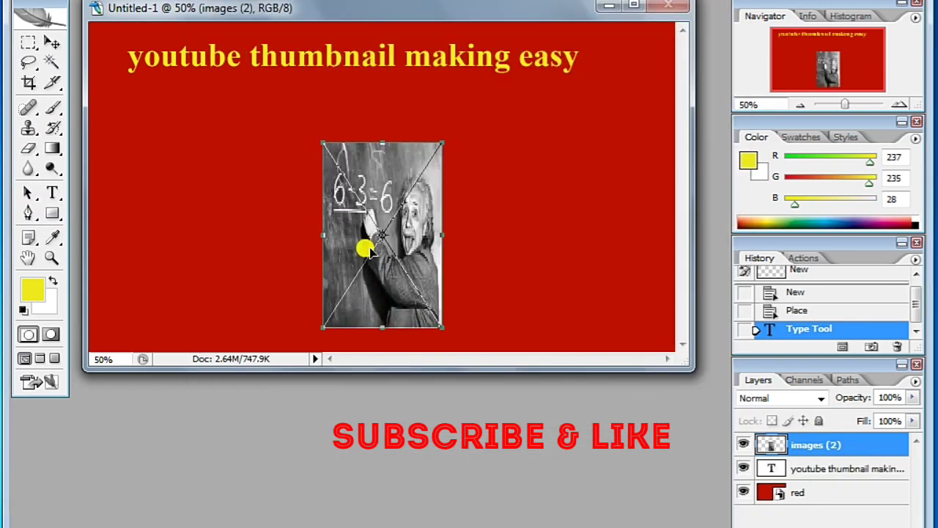
{"action": "left_click_drag", "start_coordinate": [382, 142], "coordinate": [382, 87]}
{"action": "left_click_drag", "start_coordinate": [440, 209], "coordinate": [599, 208]}
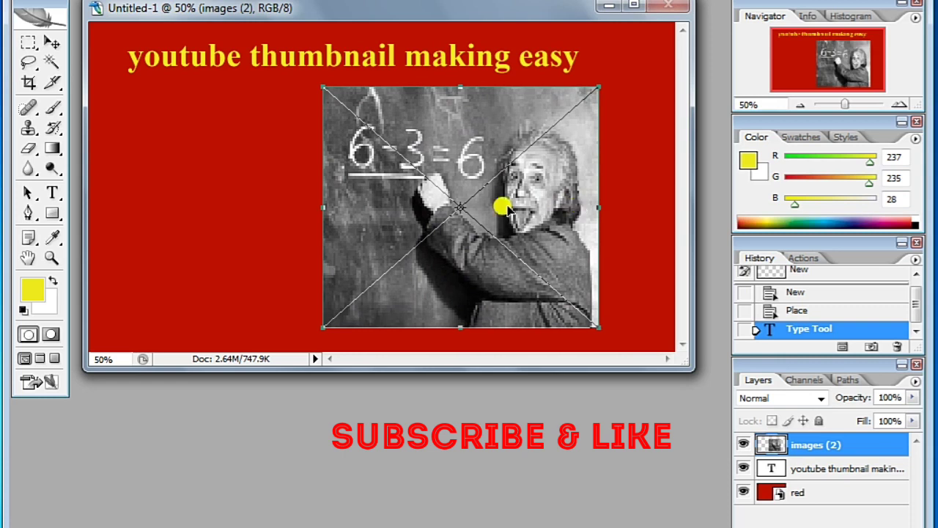
- Shift the photo to the right side, trim its left and bottom edges, and commit
{"action": "left_click_drag", "start_coordinate": [460, 207], "coordinate": [503, 209]}
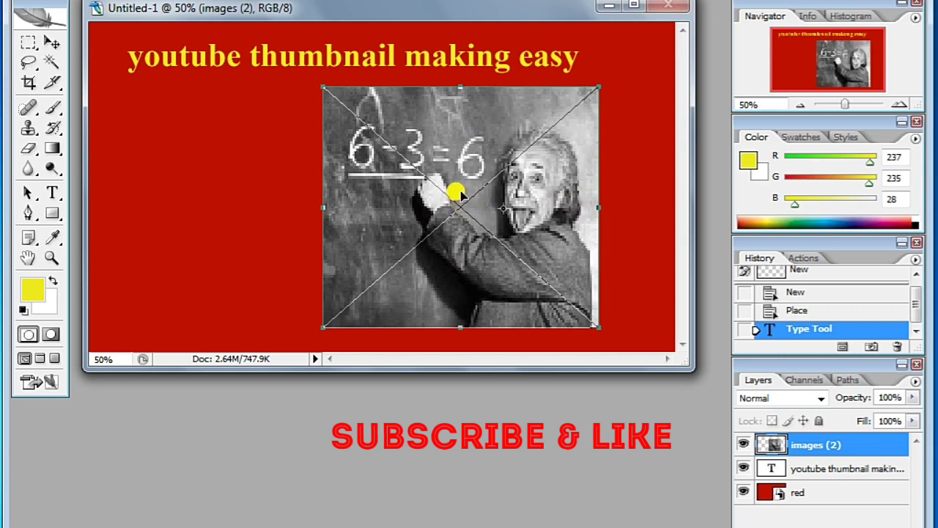
{"action": "mouse_move", "coordinate": [457, 180]}
{"action": "left_mouse_down"}
{"action": "mouse_move", "coordinate": [526, 181]}
{"action": "mouse_move", "coordinate": [515, 178]}
{"action": "left_mouse_up"}
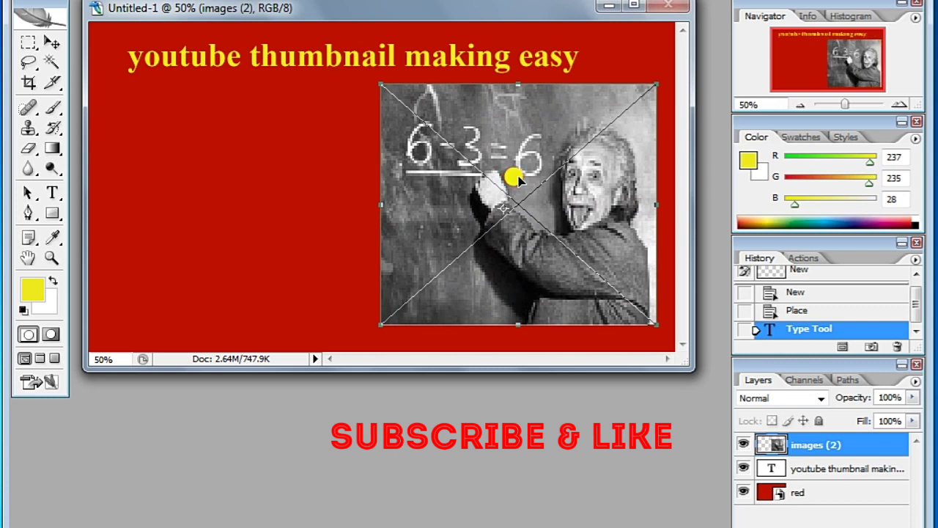
{"action": "mouse_move", "coordinate": [379, 204]}
{"action": "left_mouse_down"}
{"action": "mouse_move", "coordinate": [401, 211]}
{"action": "mouse_move", "coordinate": [394, 205]}
{"action": "left_mouse_up"}
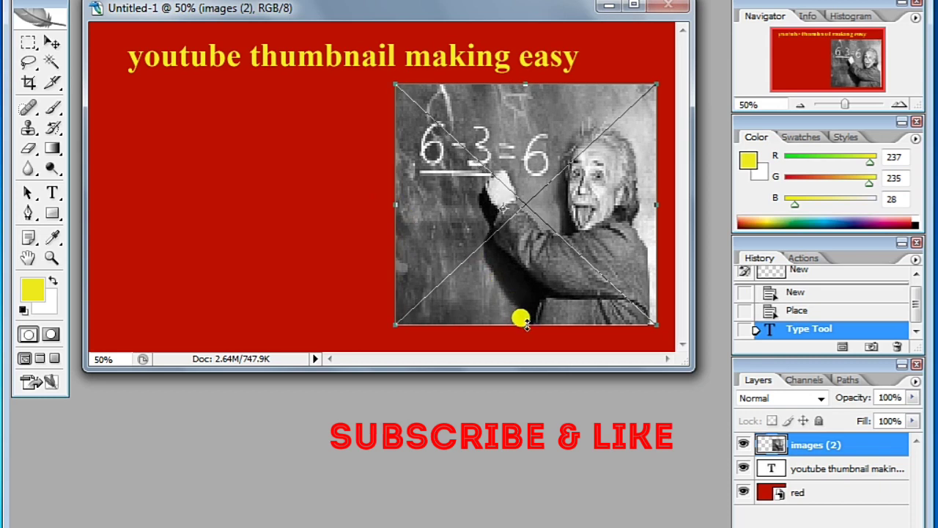
{"action": "left_click_drag", "start_coordinate": [522, 323], "coordinate": [523, 336]}
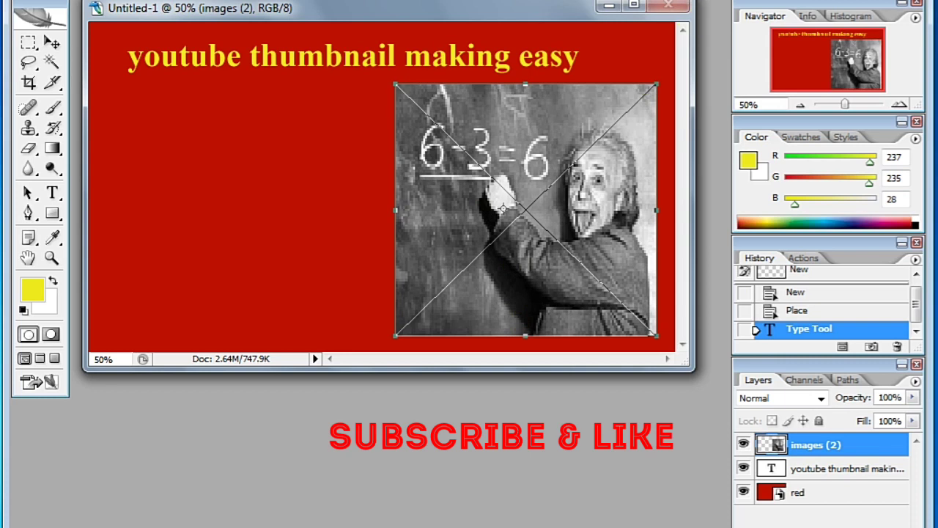
{"action": "key", "text": "Return"}
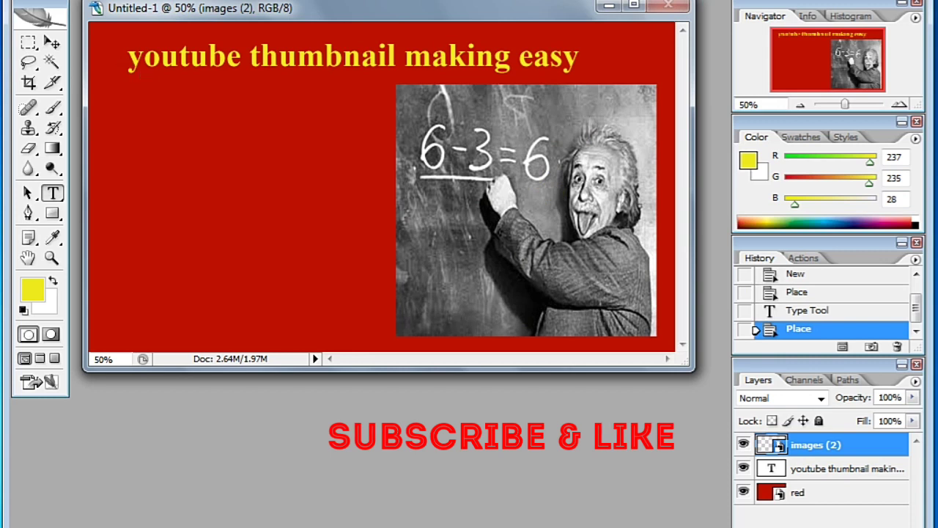
- Place the YouTube Thumbnails graphic 'images (1)' and move it to the left side
{"action": "left_click", "coordinate": [30, 2]}
{"action": "left_click", "coordinate": [93, 224]}
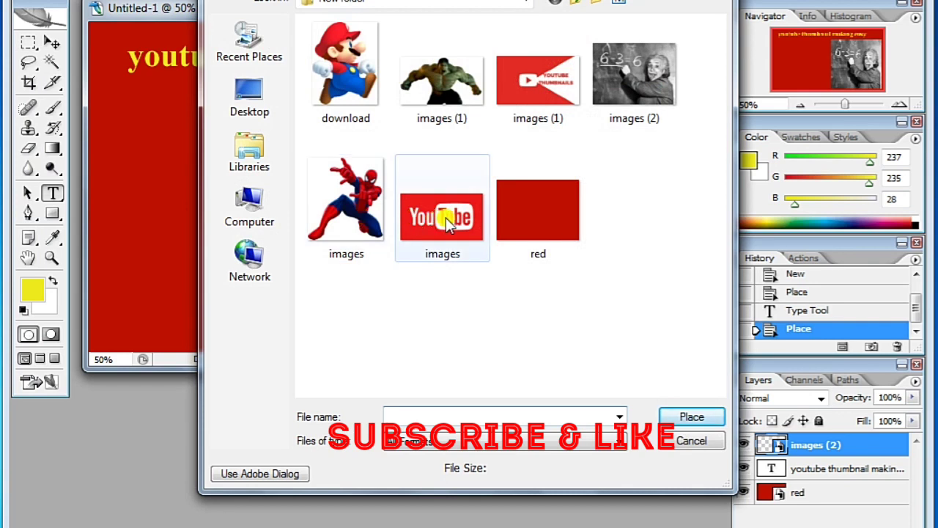
{"action": "double_click", "coordinate": [539, 77]}
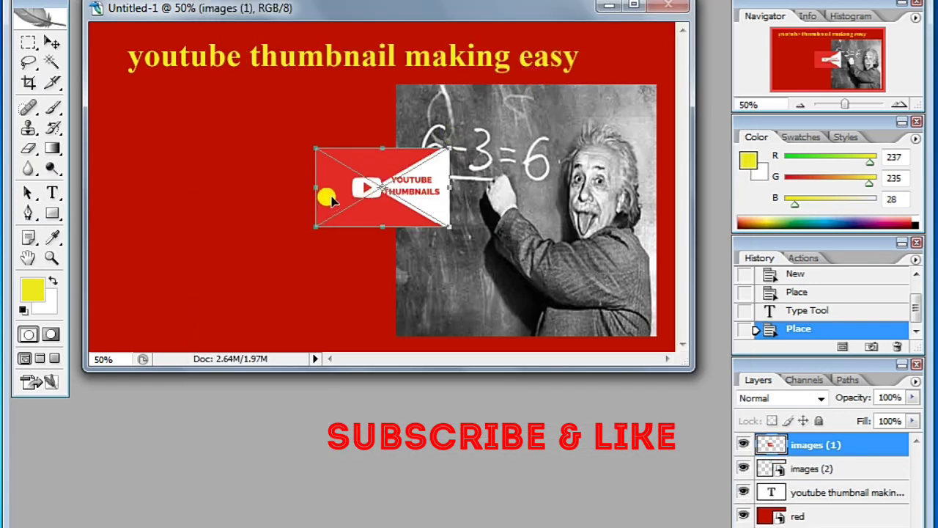
{"action": "left_click_drag", "start_coordinate": [380, 172], "coordinate": [241, 169]}
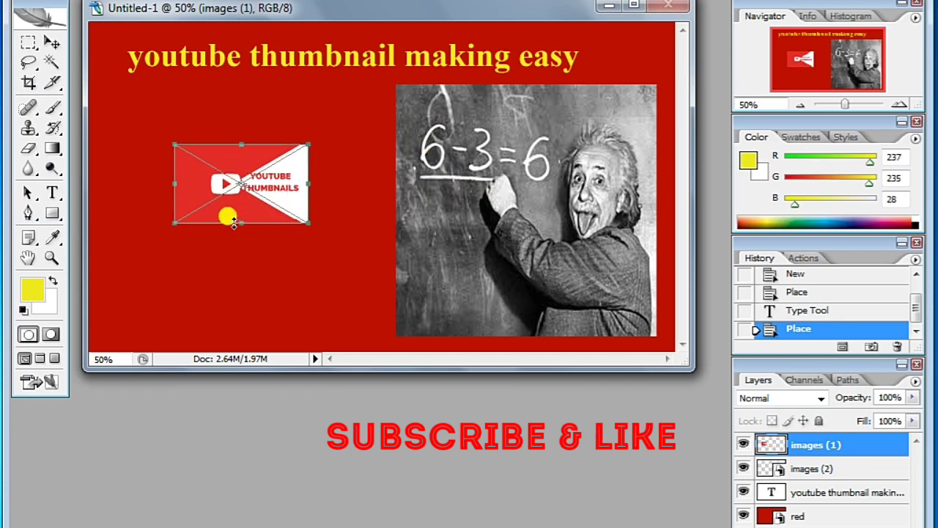
- Resize the graphic to fill the left side up to Einstein's photo and commit it
{"action": "left_click_drag", "start_coordinate": [238, 222], "coordinate": [236, 335]}
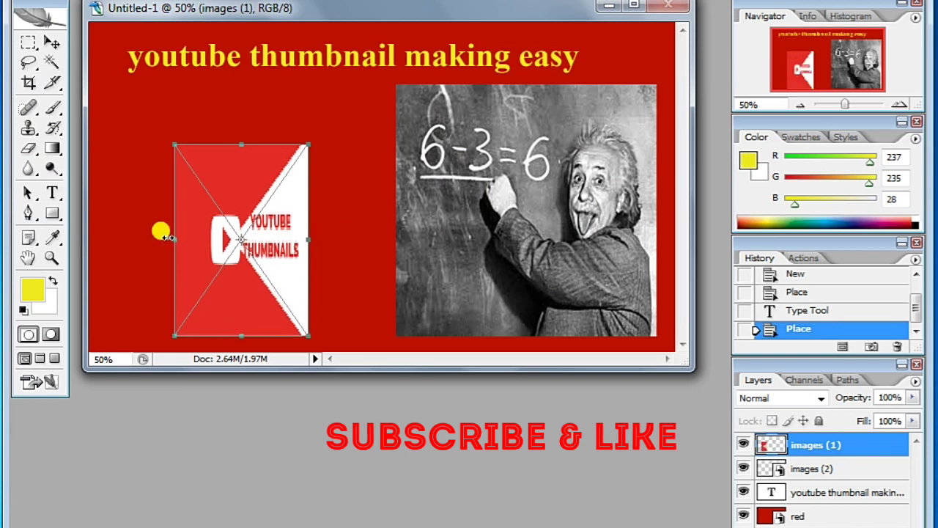
{"action": "left_click_drag", "start_coordinate": [171, 239], "coordinate": [106, 239]}
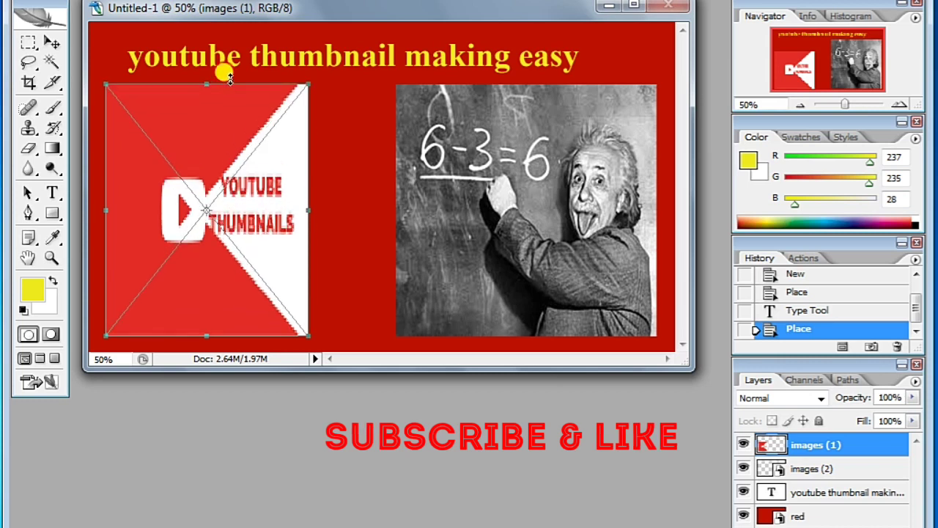
{"action": "left_click_drag", "start_coordinate": [228, 77], "coordinate": [225, 79]}
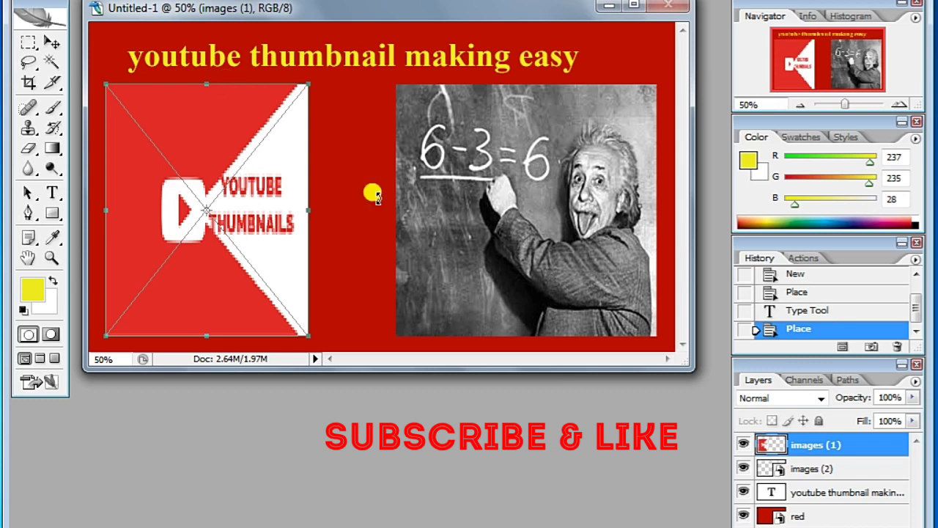
{"action": "left_click_drag", "start_coordinate": [309, 211], "coordinate": [395, 210]}
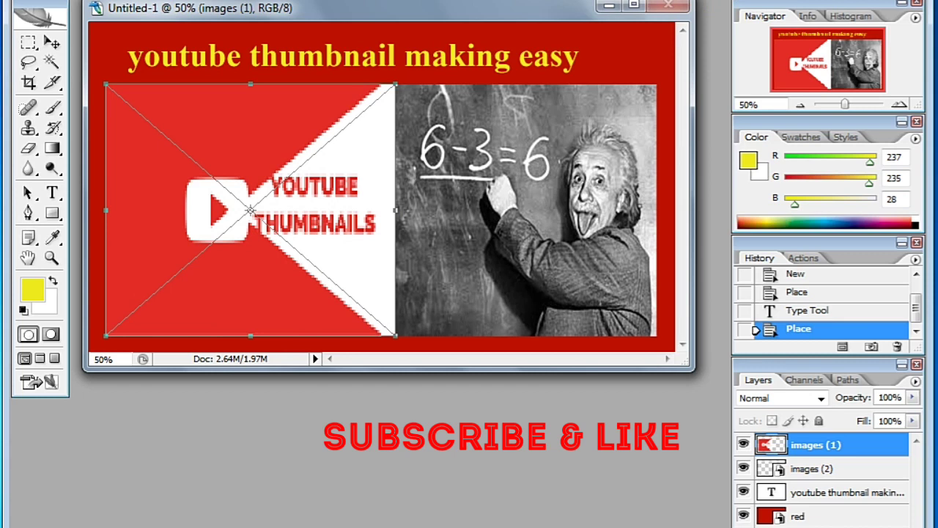
{"action": "key", "text": "Return"}
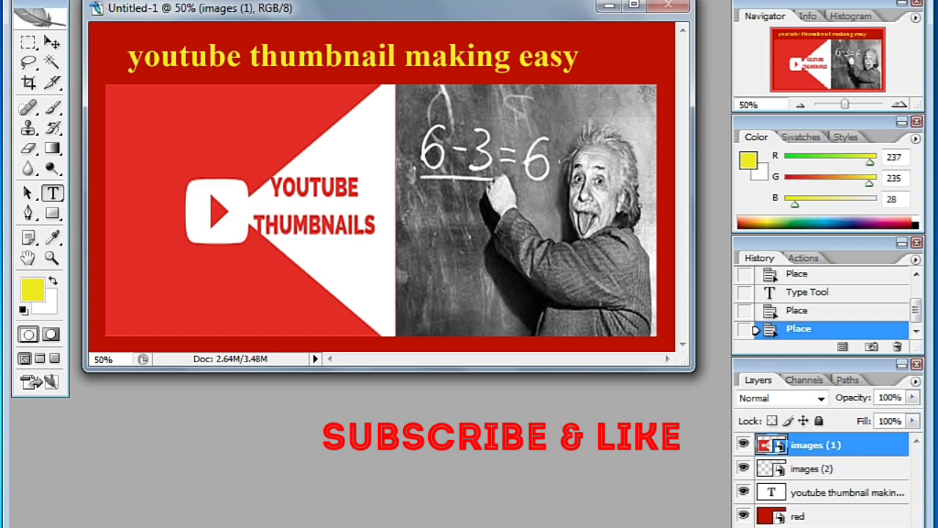
{"action": "key", "text": "alt+f"}
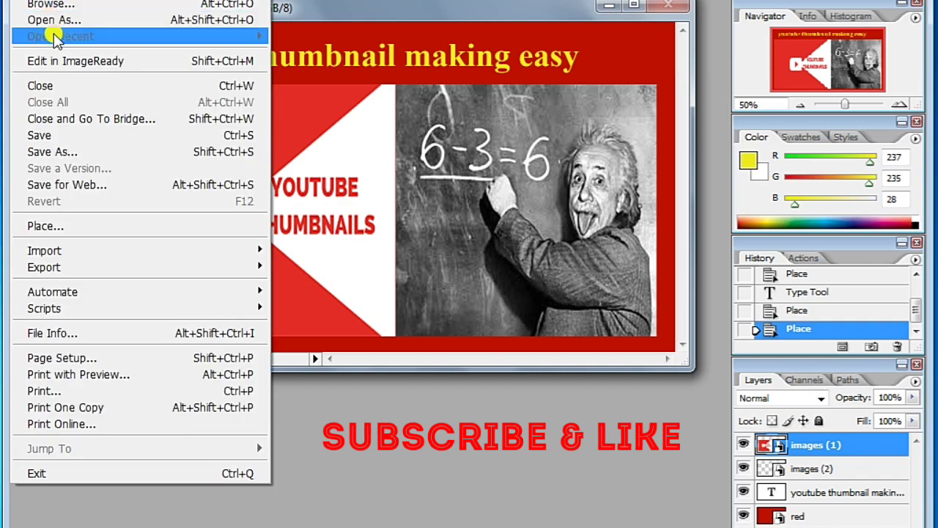
- Save the thumbnail as Untitled-1.jpg in JPEG format at Quality 8 (High)
{"action": "left_click", "coordinate": [102, 152]}
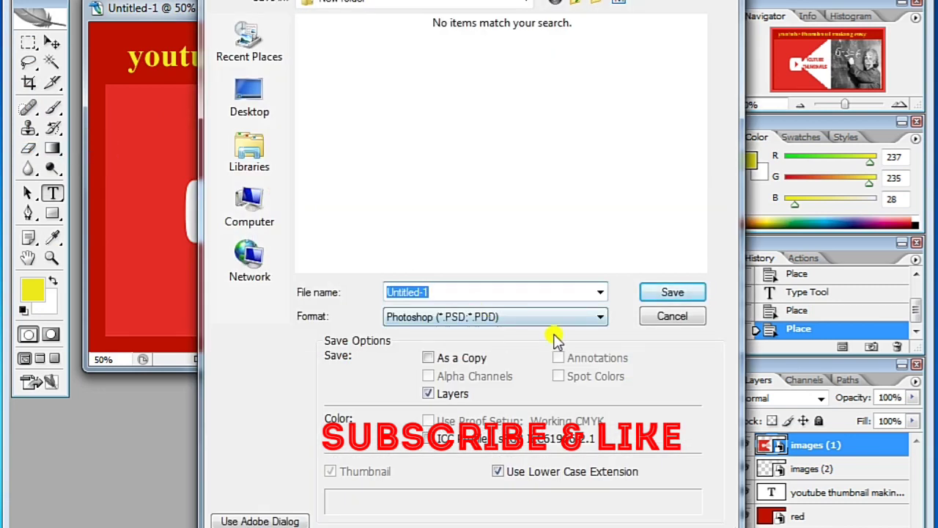
{"action": "left_click", "coordinate": [599, 316]}
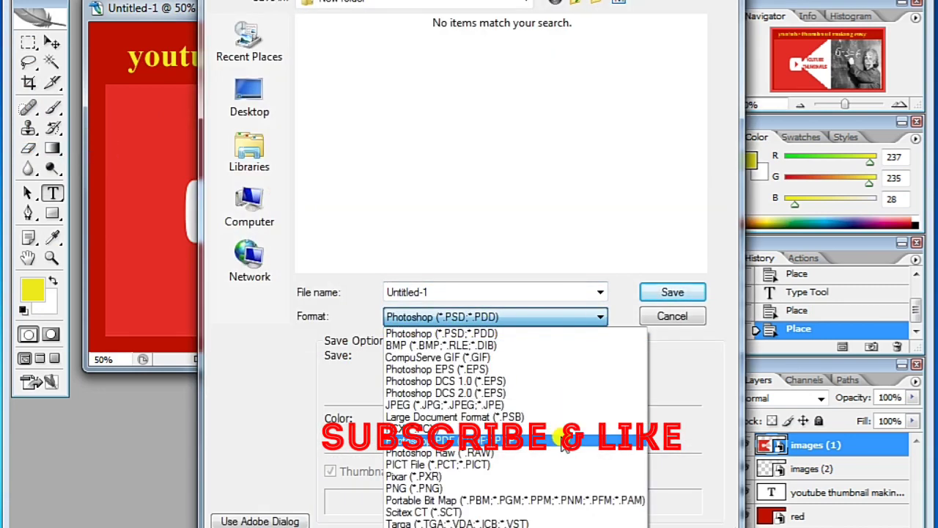
{"action": "left_click", "coordinate": [542, 405]}
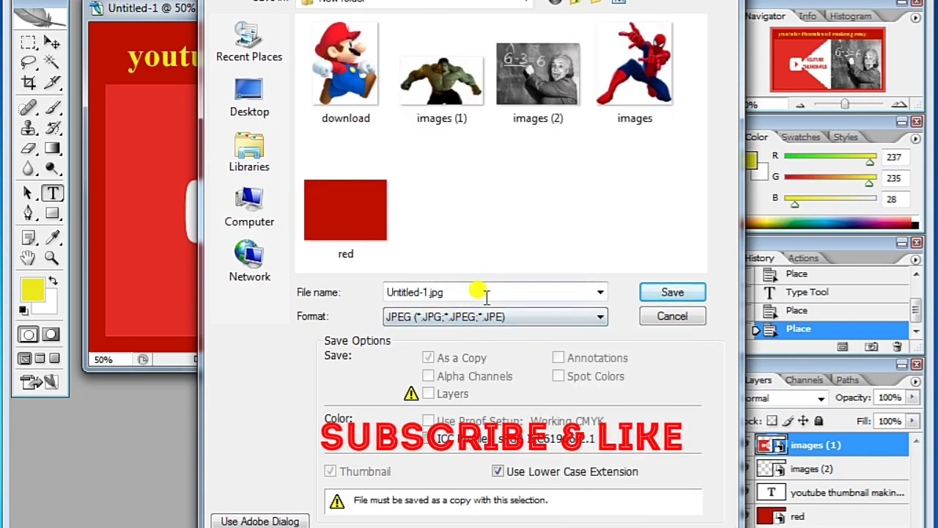
{"action": "left_click", "coordinate": [673, 294]}
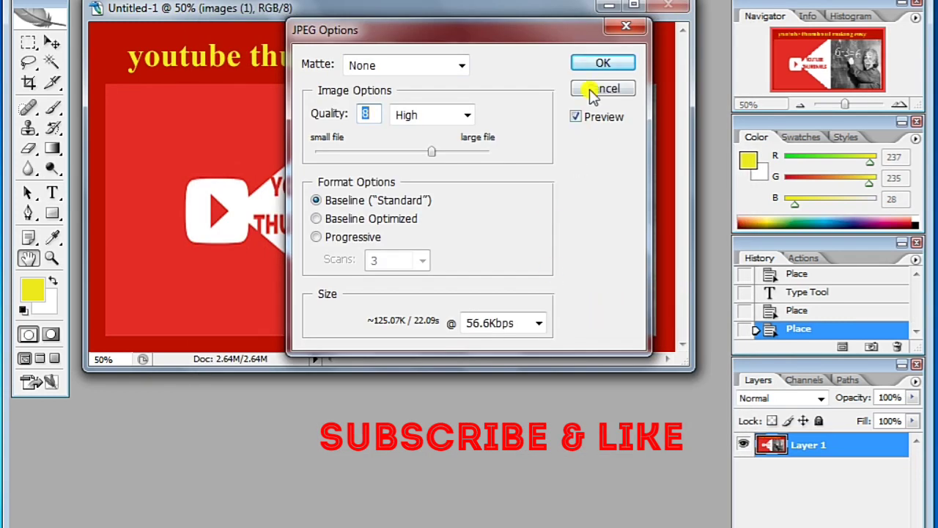
{"action": "left_click", "coordinate": [592, 63]}
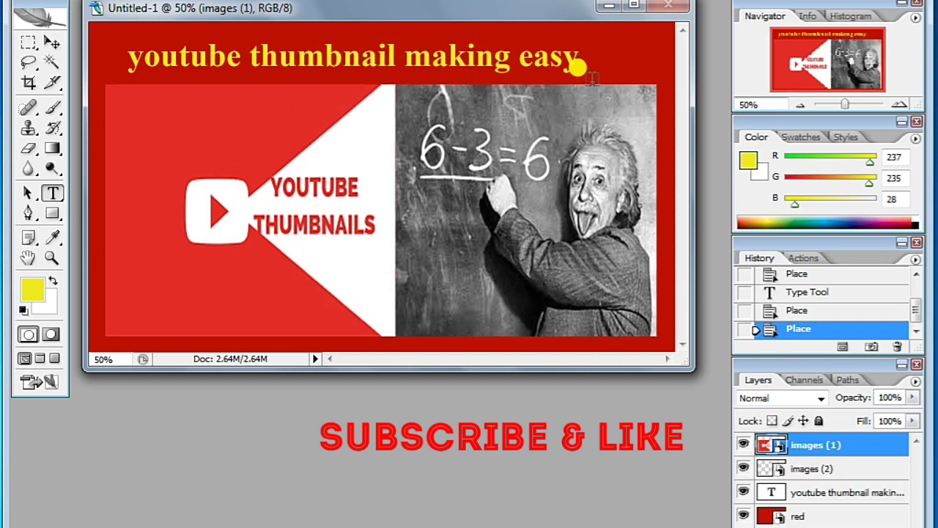